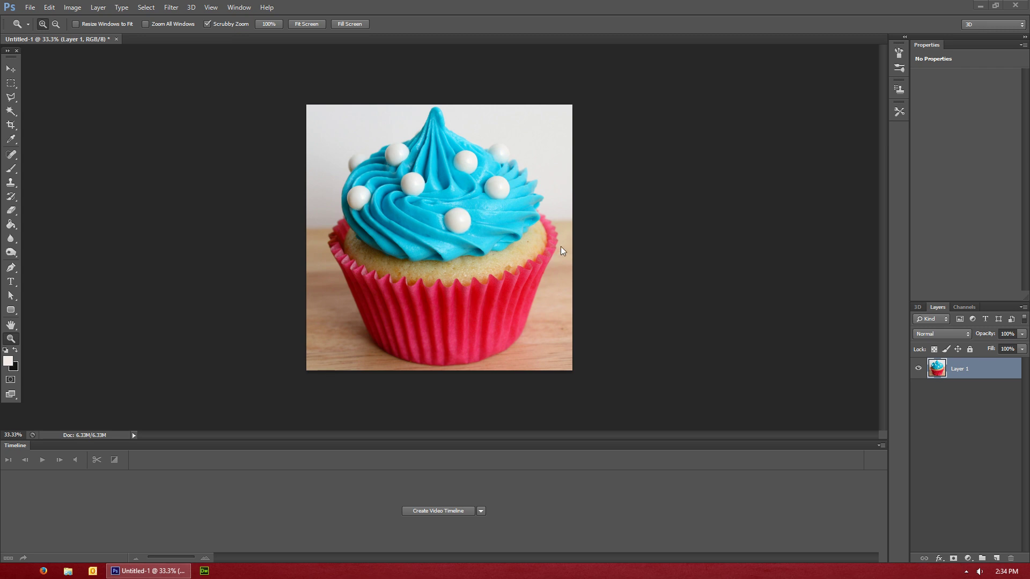
Duplicate Layer 1 into 'Layer 1 copy' and hide the original Layer 1.
left_click_drag(1000, 368, 997, 558)
left_click(918, 390)
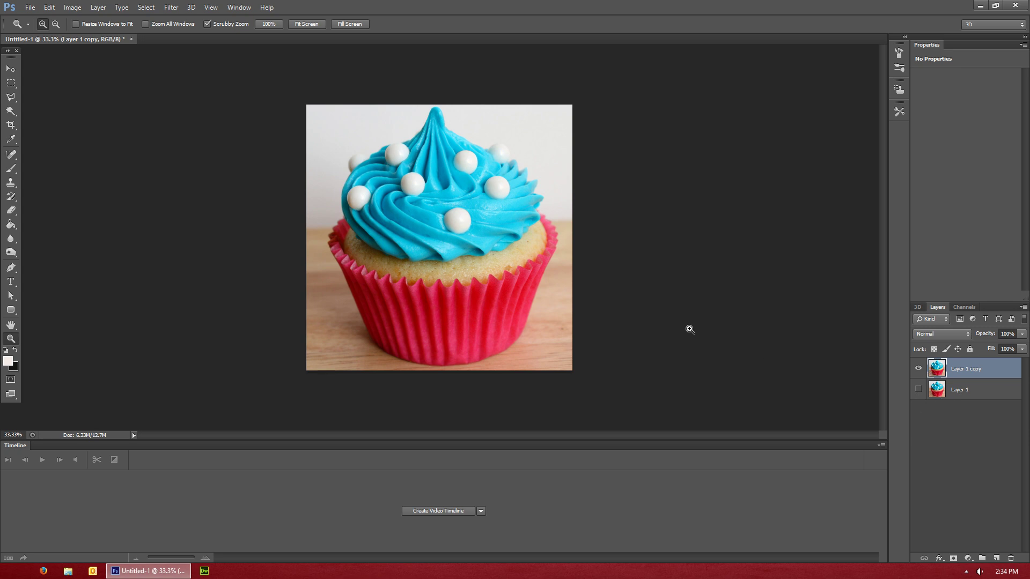
left_click(74, 7)
mouse_move(83, 35)
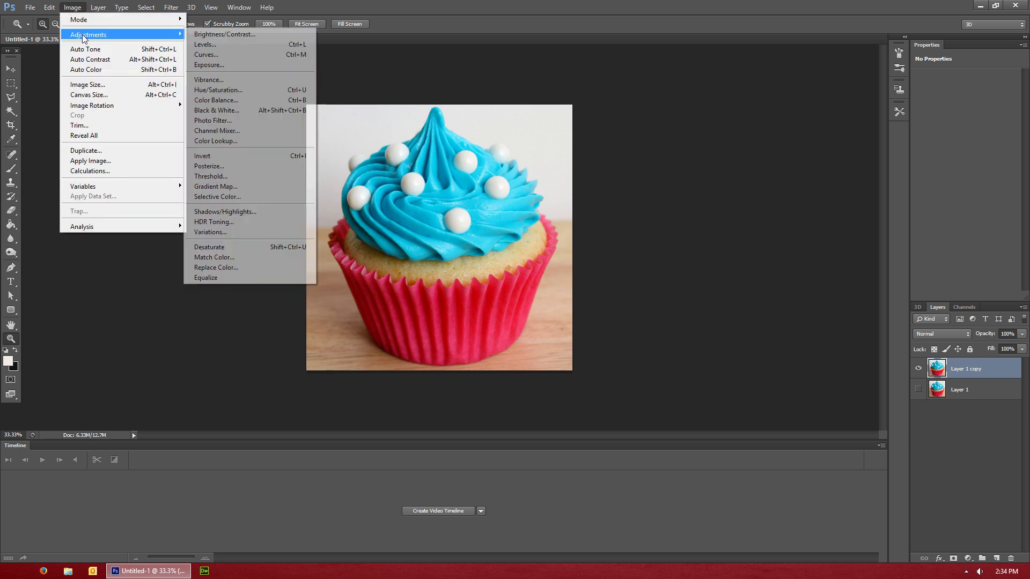
left_click(242, 197)
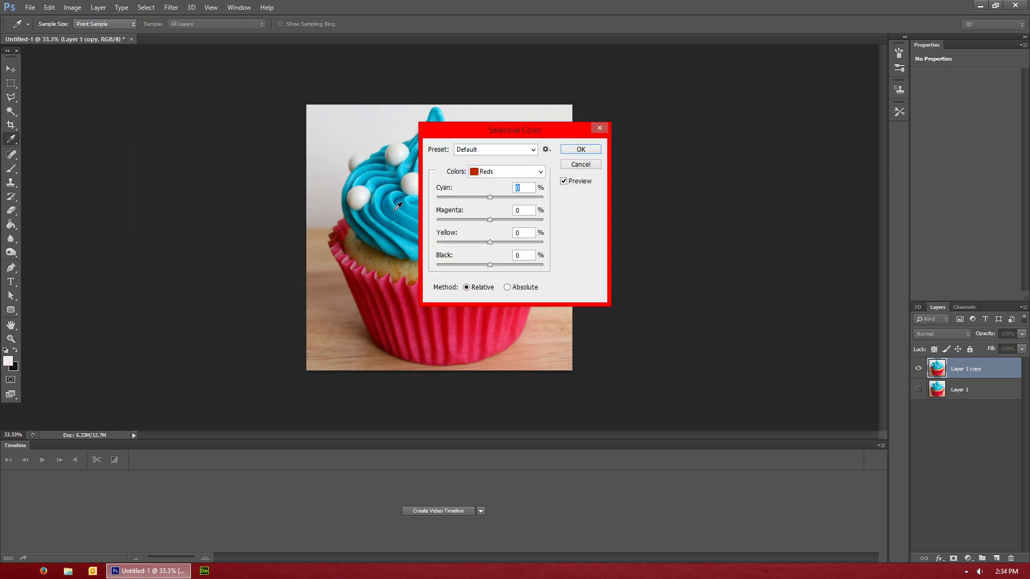
left_click_drag(458, 134, 655, 116)
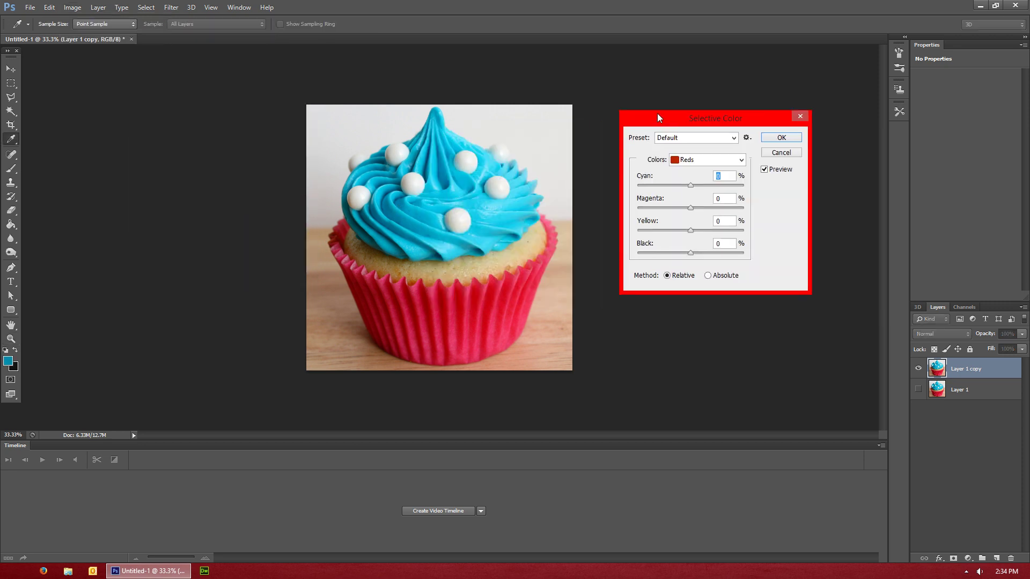
left_click(450, 293)
left_click(736, 156)
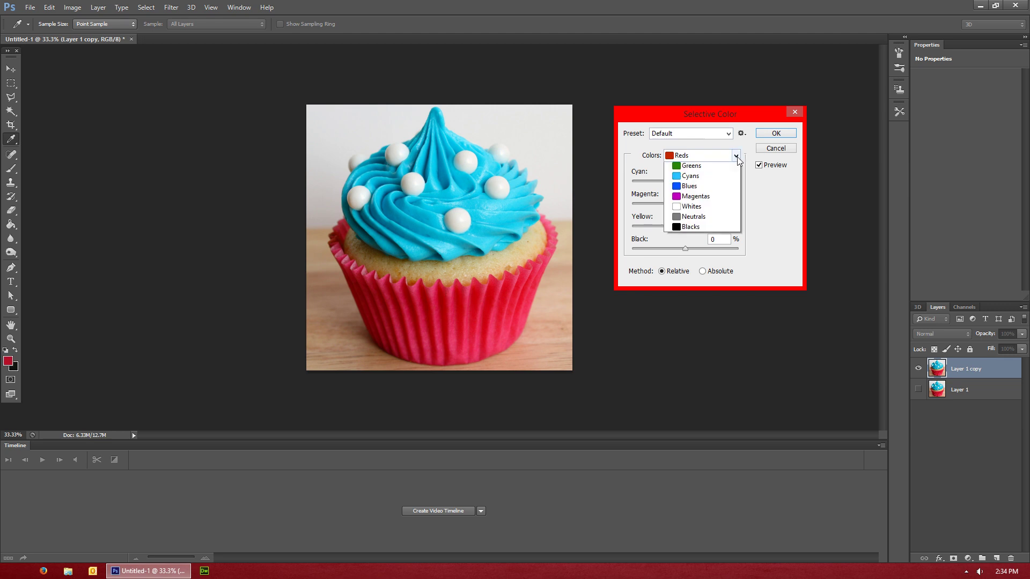
left_click(736, 156)
left_click_drag(686, 181, 652, 203)
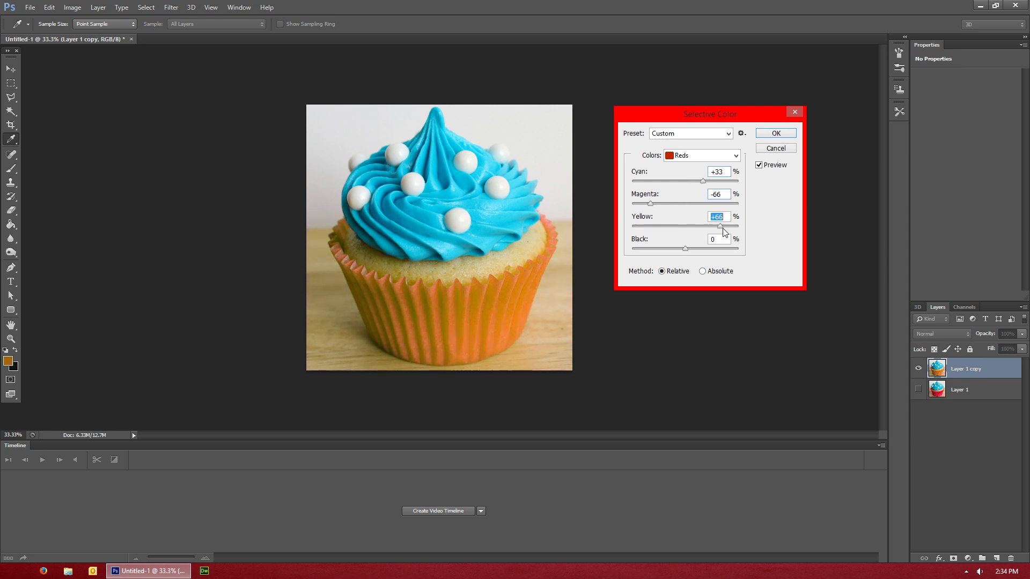
mouse_move(722, 230)
left_mouse_down()
mouse_move(643, 228)
mouse_move(717, 249)
left_mouse_up()
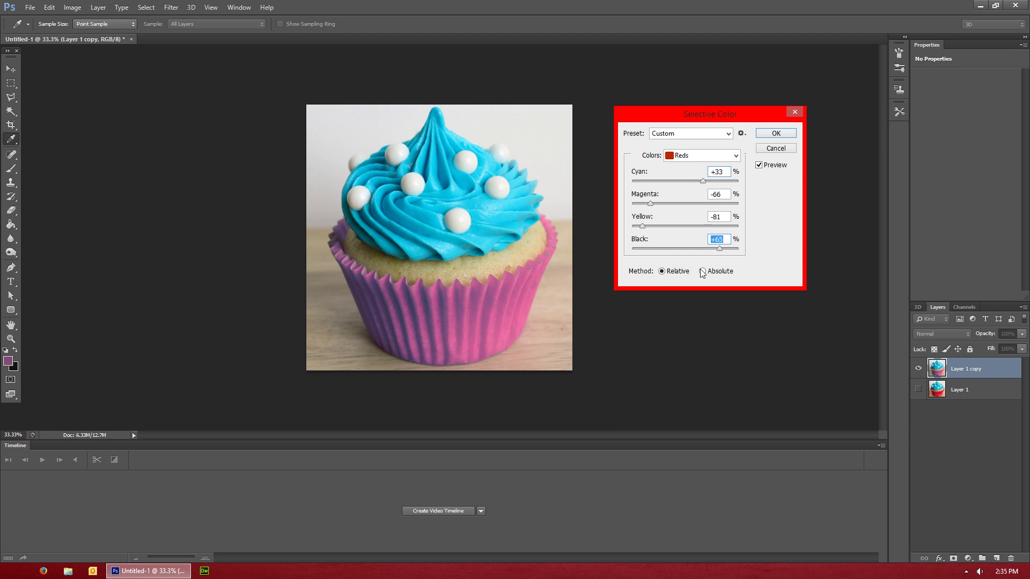
left_click(776, 148)
key("z")
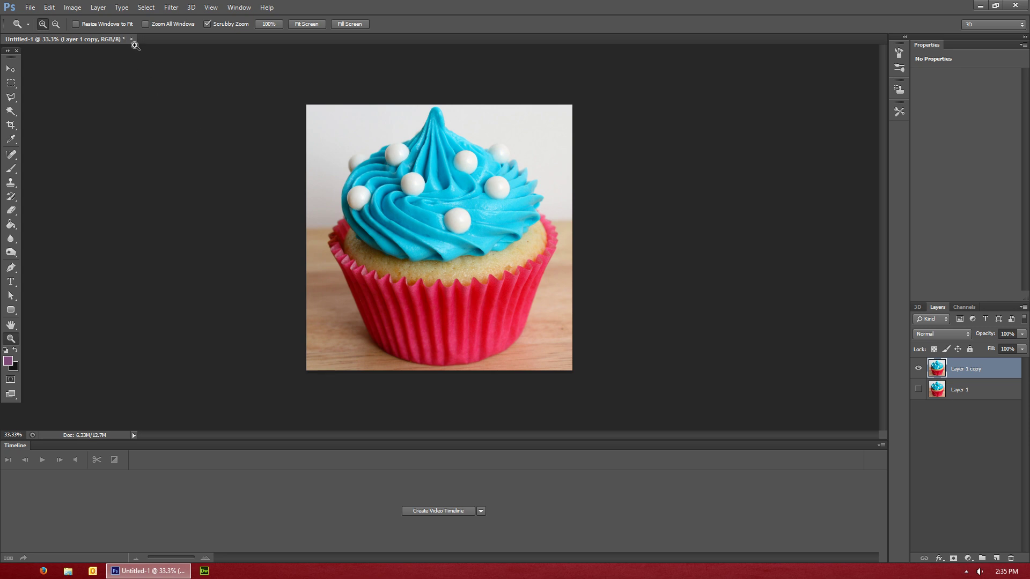
Look through the Image menu options and close them without applying anything.
left_click(69, 7)
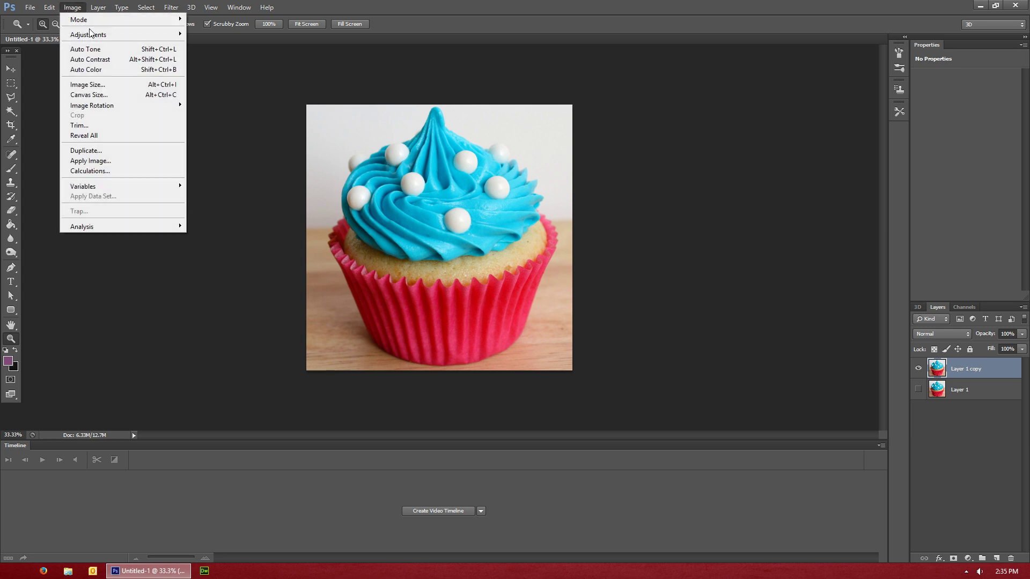
mouse_move(92, 34)
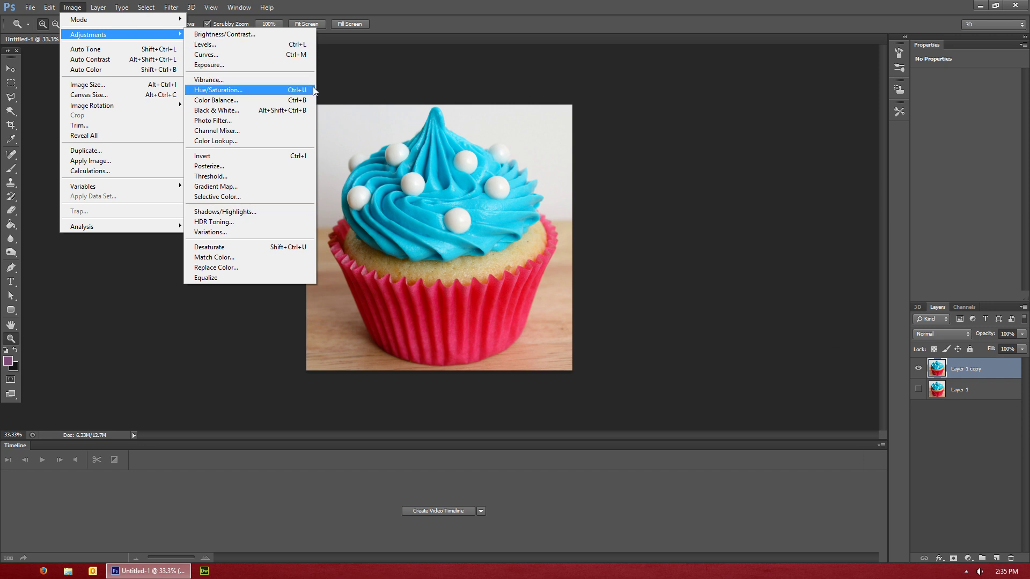
left_click(818, 366)
Select the pink wrapper with the Magic Wand at Tolerance 55.
left_click(11, 112)
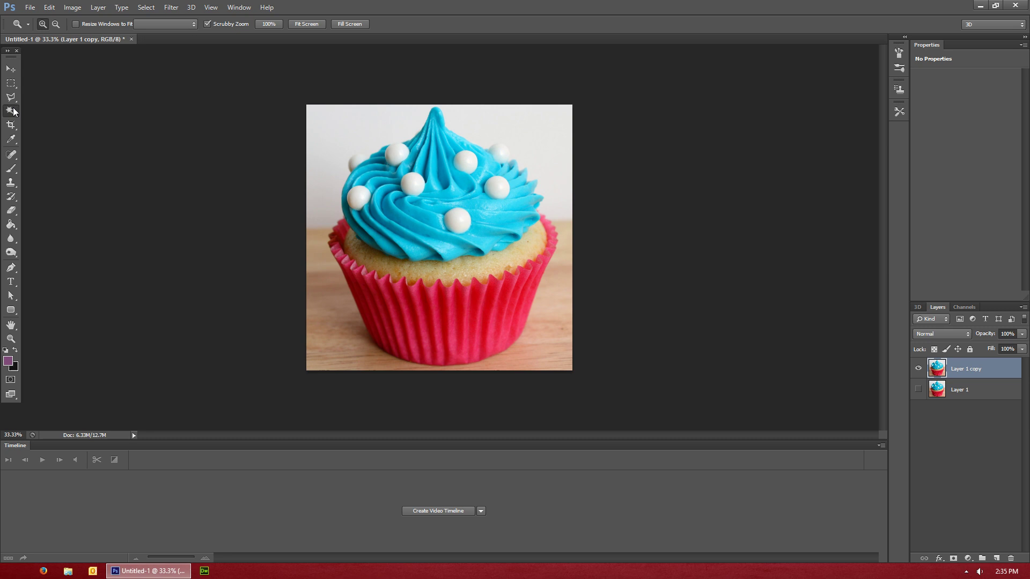
left_click(414, 308)
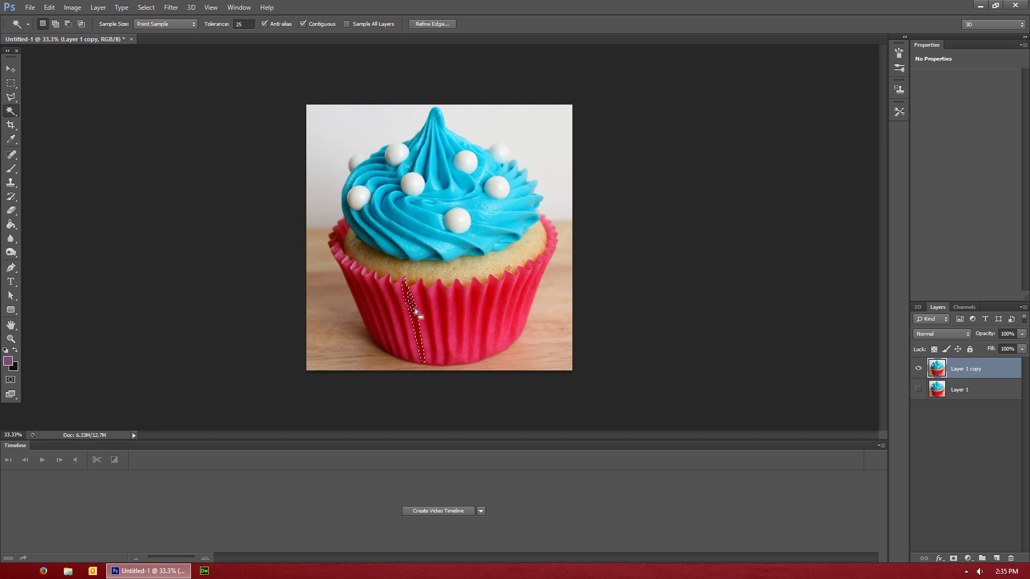
left_click(249, 24)
type("55")
left_click(439, 326)
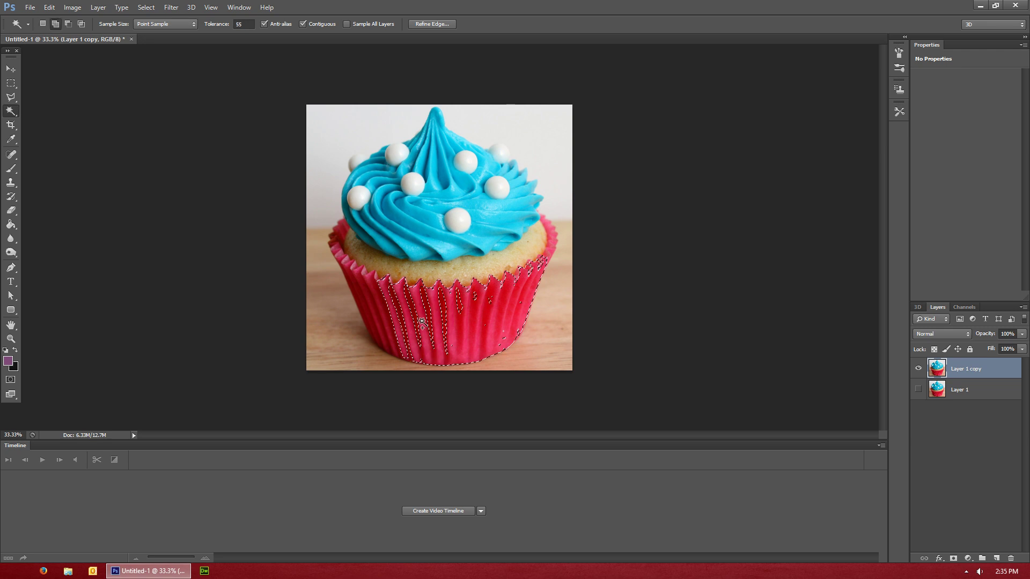
Add the rest of the wrapper plus its upper-left and right rims to the selection.
left_click(382, 312, "shift")
left_click(340, 260, "shift")
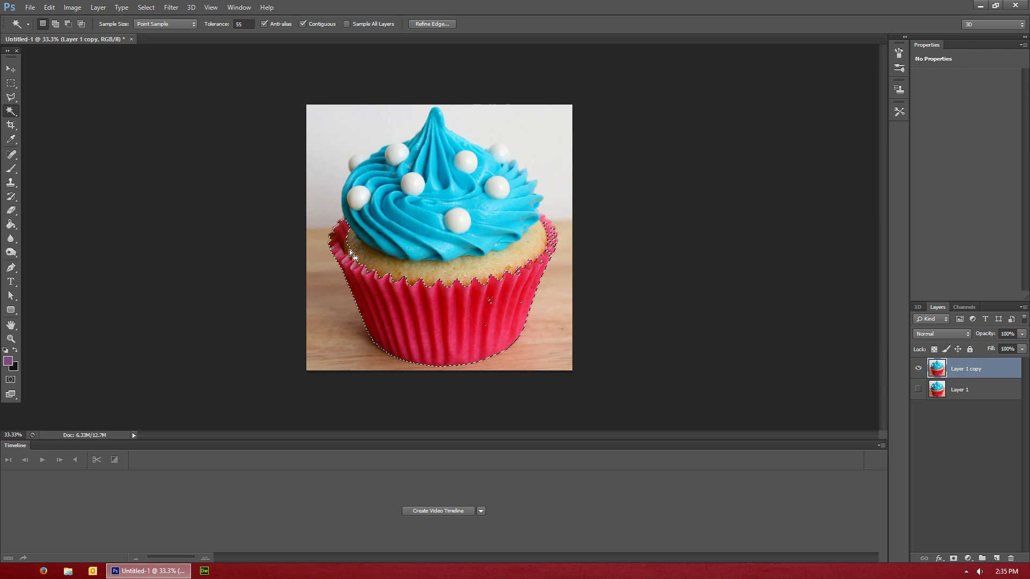
left_click(337, 241, "shift")
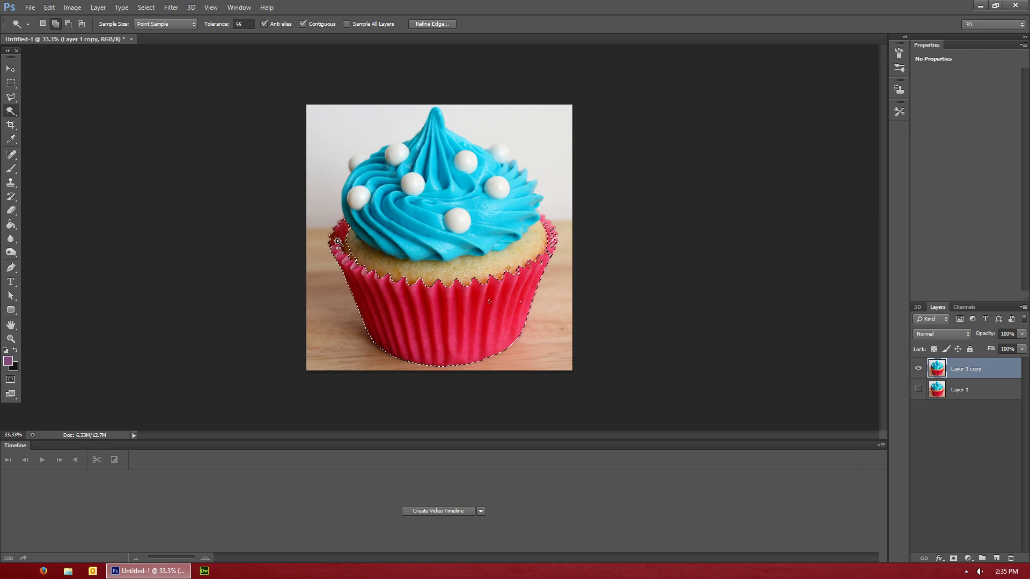
left_click(553, 237, "shift")
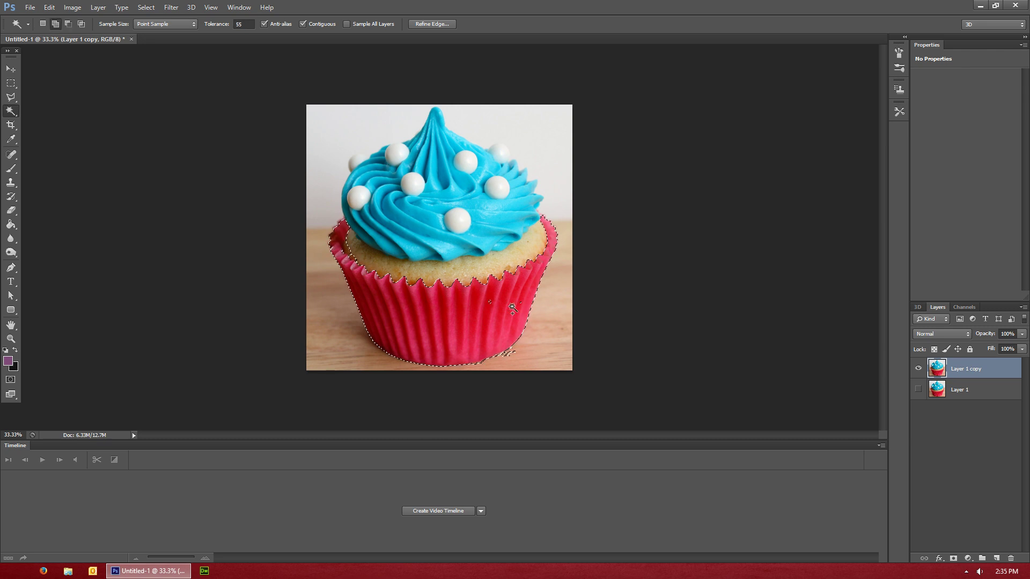
left_click(72, 6)
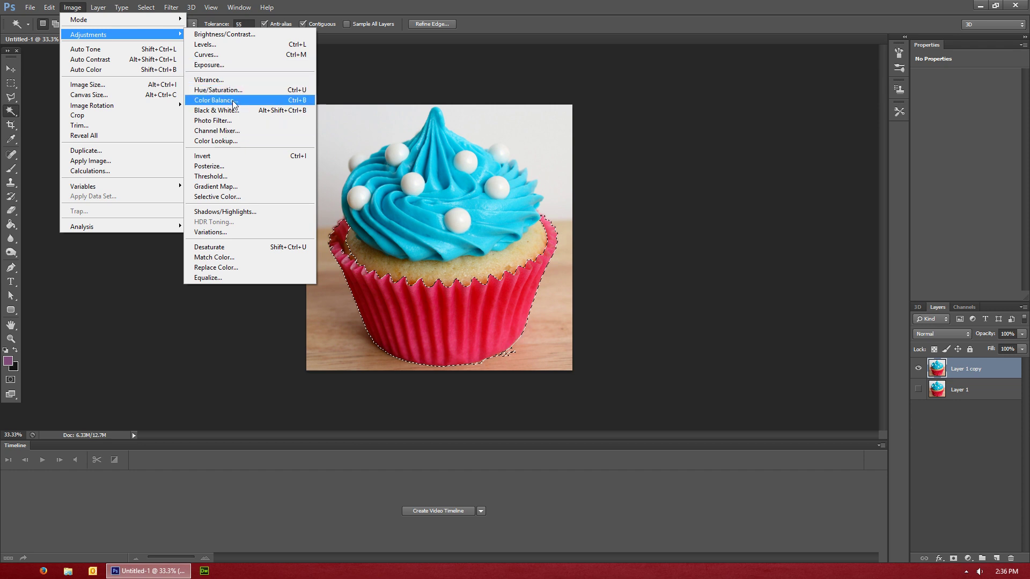
Try Selective Color on the wrapper's reds, then cancel the changes.
left_click(234, 197)
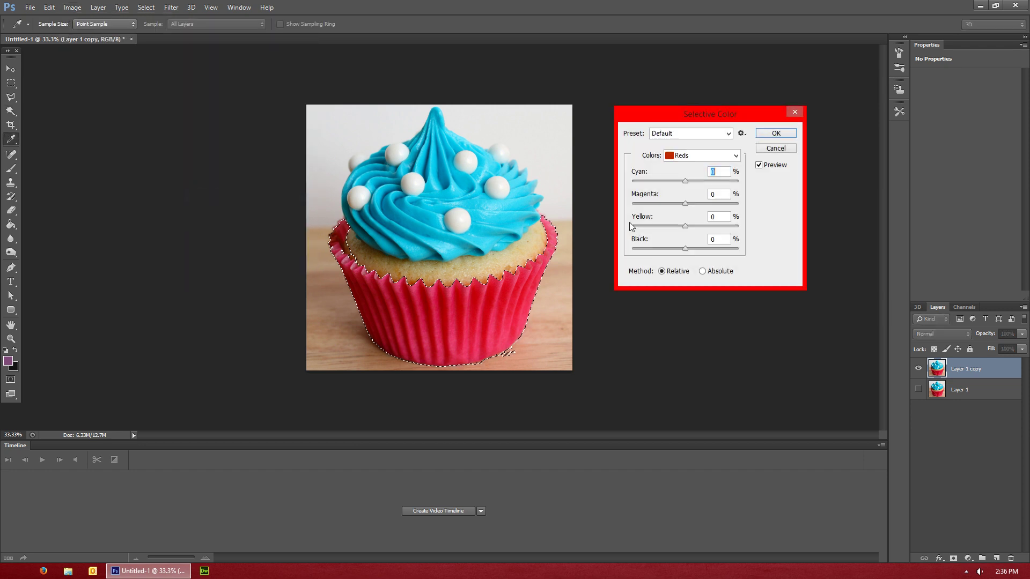
left_click_drag(685, 226, 637, 227)
mouse_move(686, 249)
left_mouse_down()
mouse_move(708, 248)
mouse_move(650, 248)
mouse_move(674, 248)
left_mouse_up()
left_click(776, 148)
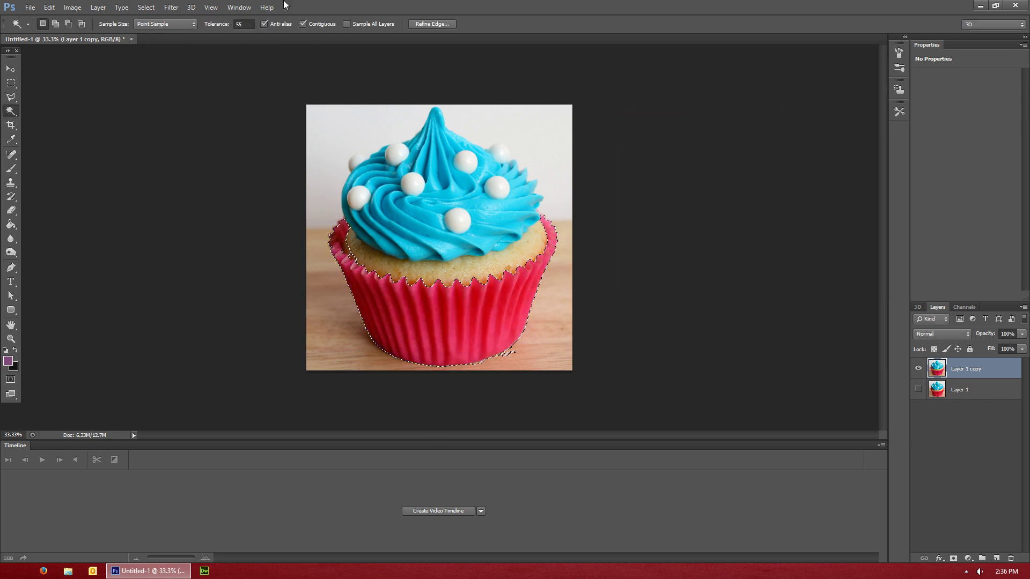
Shift the wrapper's hue to -148 with Hue/Saturation, turning it blue.
left_click(73, 7)
mouse_move(153, 35)
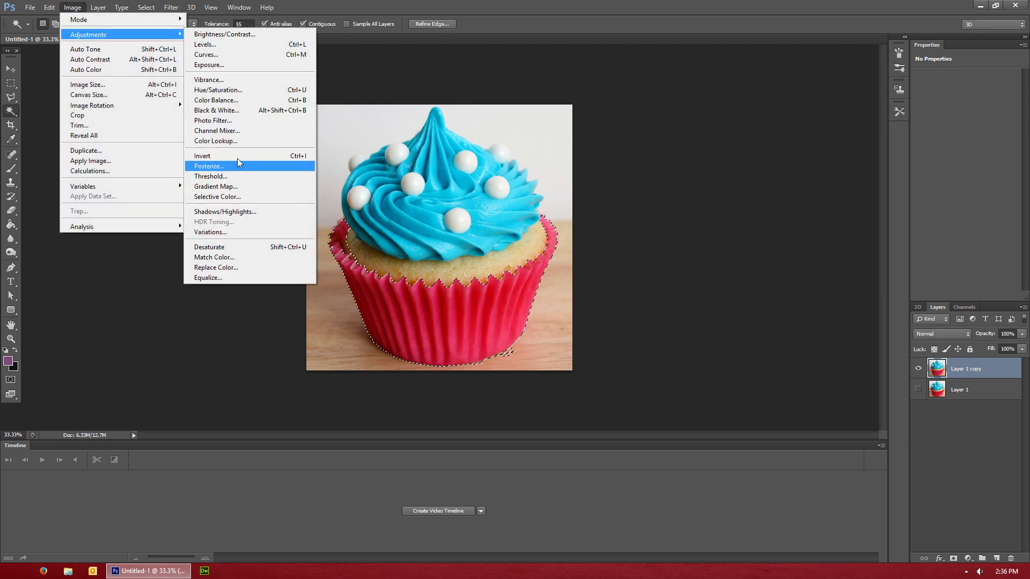
left_click(217, 90)
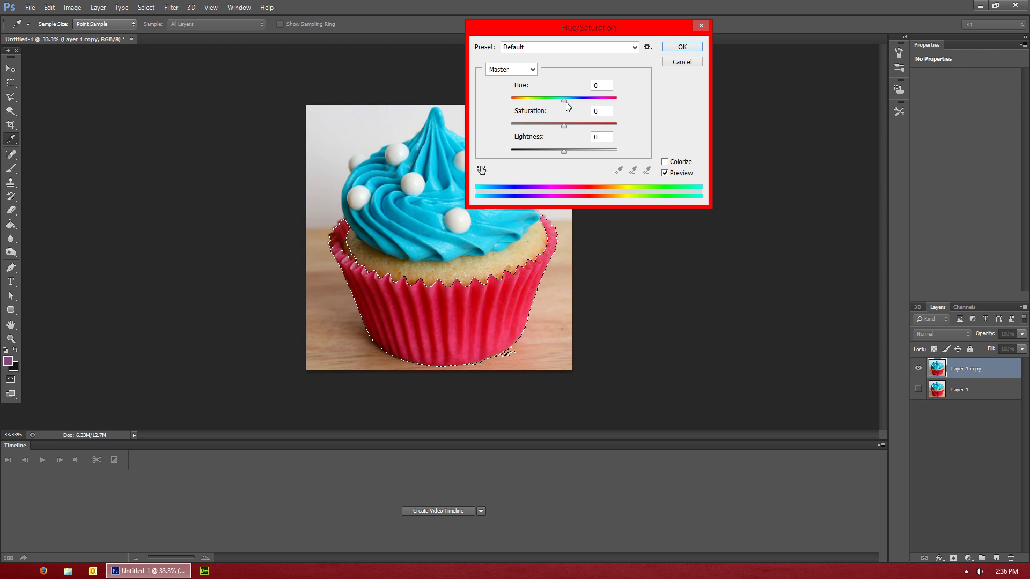
left_click_drag(565, 102, 514, 102)
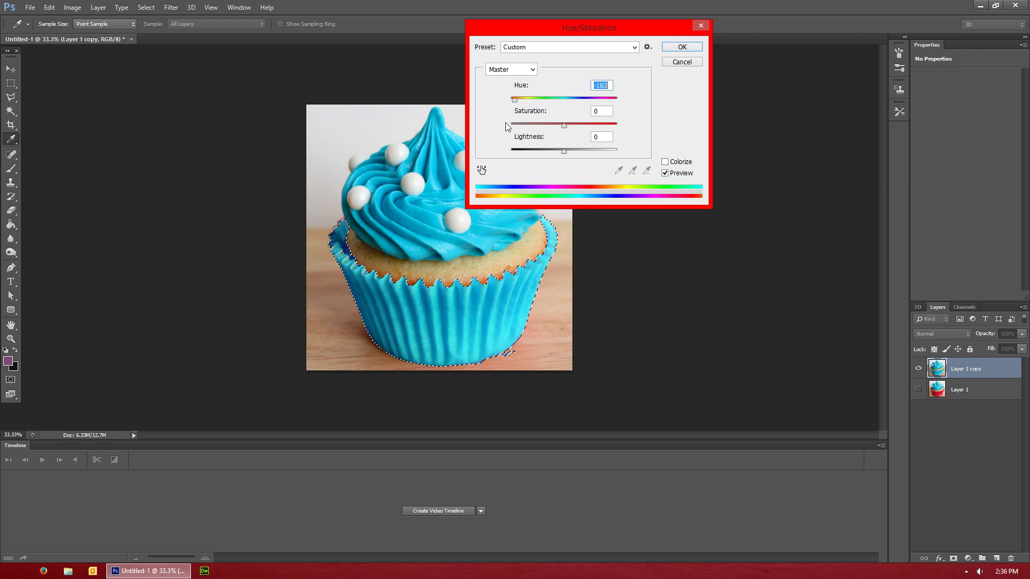
left_click(681, 47)
Undo the blue recolour with Ctrl+Alt+Z and deselect the wrapper.
key("w")
key("alt+d")
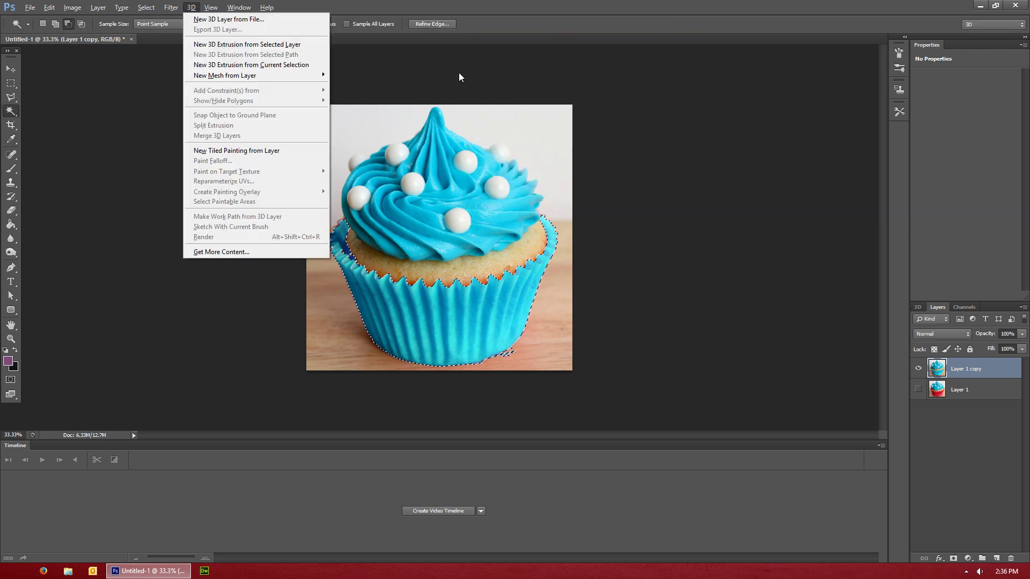
key("Escape")
key("alt+d")
key("Escape")
key("ctrl+d")
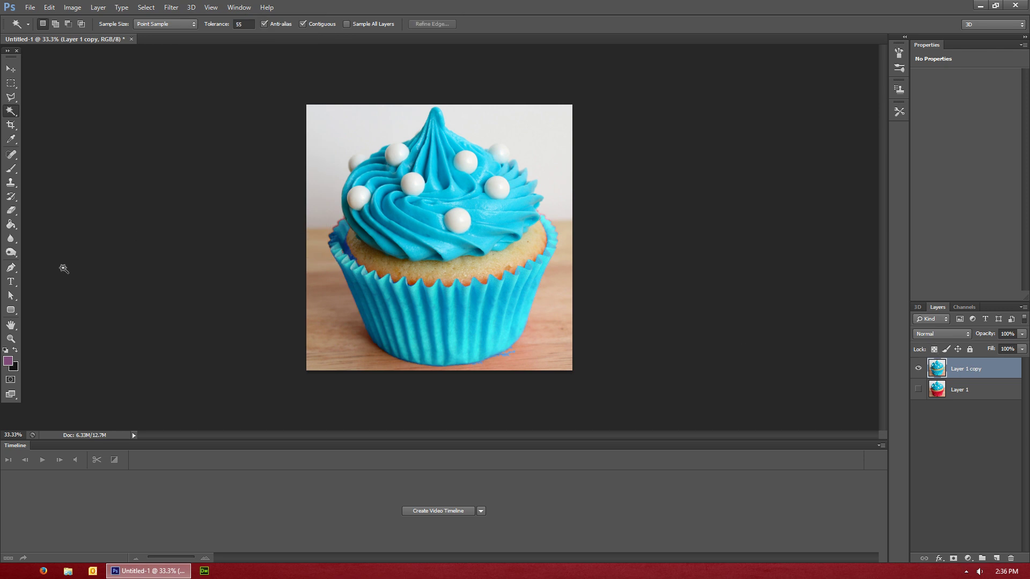
key("ctrl+shift+d")
key("ctrl+alt+z")
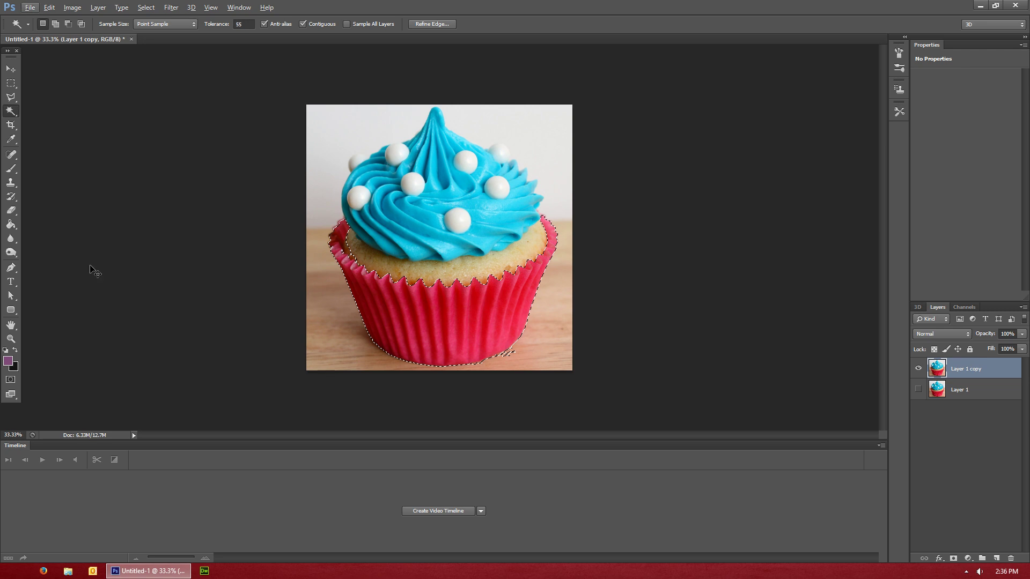
key("ctrl+d")
Start Replace Color and sample the pink wrapper as the colour to replace.
left_click(11, 267)
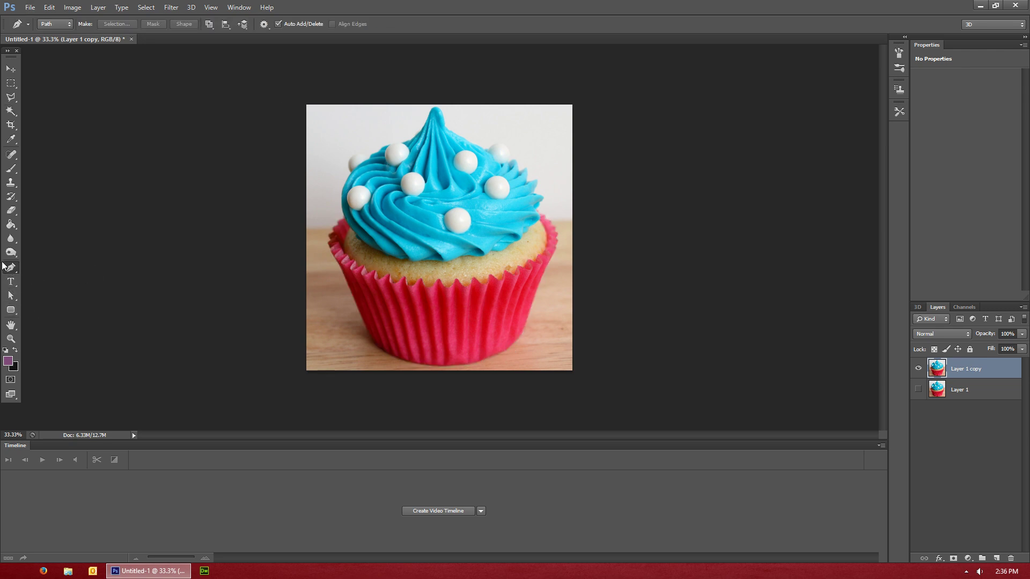
left_click(10, 97)
left_click(72, 7)
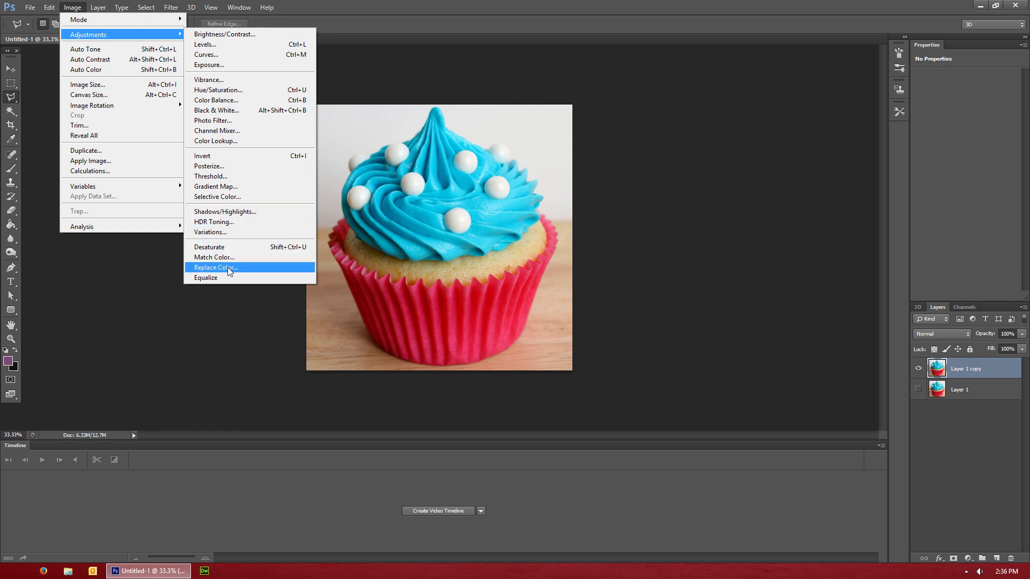
left_click(227, 267)
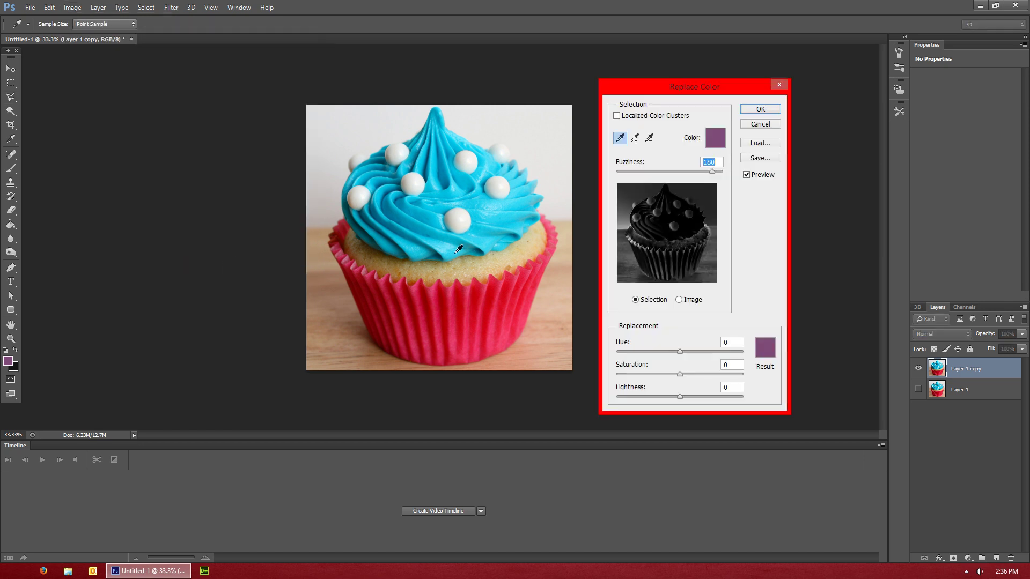
left_click(439, 320)
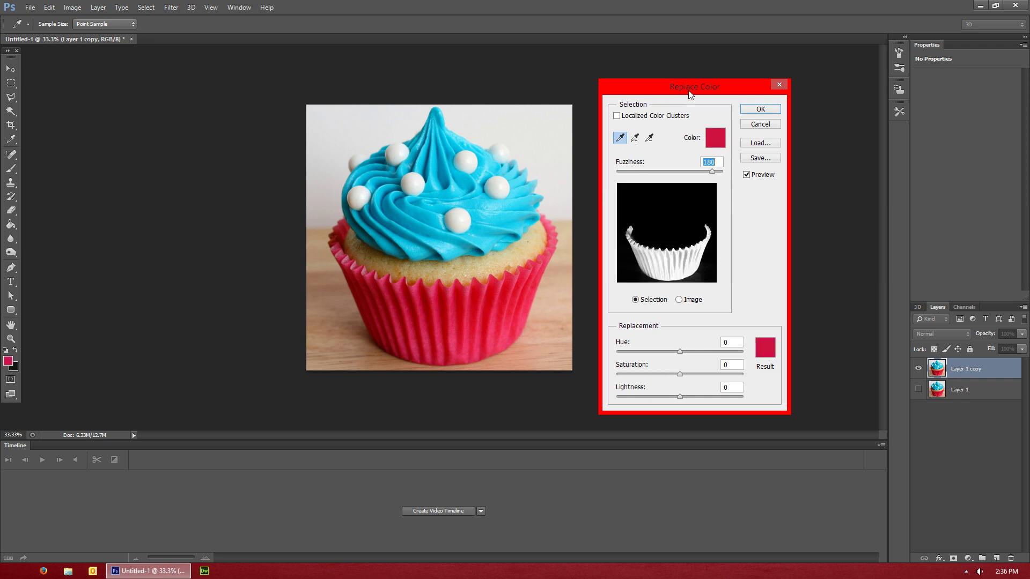
Widen Fuzziness, set Saturation to -22 and lower Lightness slightly for a muted orange.
mouse_move(713, 177)
left_mouse_down()
mouse_move(735, 179)
mouse_move(699, 177)
mouse_move(735, 178)
mouse_move(711, 177)
left_mouse_up()
mouse_move(679, 375)
left_mouse_down()
mouse_move(658, 374)
mouse_move(679, 352)
mouse_move(637, 353)
mouse_move(674, 373)
left_mouse_up()
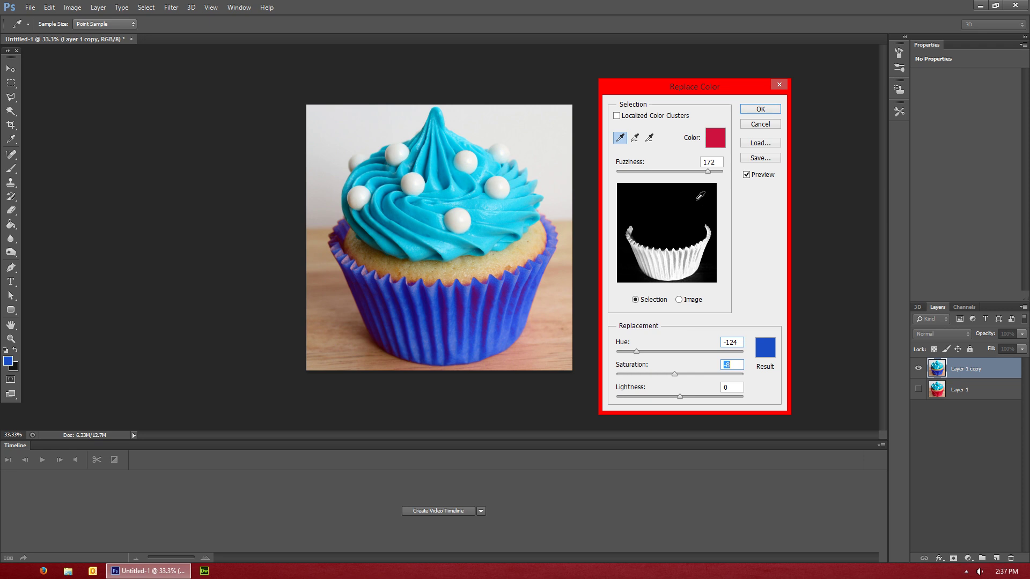
mouse_move(708, 171)
left_mouse_down()
mouse_move(718, 173)
mouse_move(682, 173)
mouse_move(716, 173)
left_mouse_up()
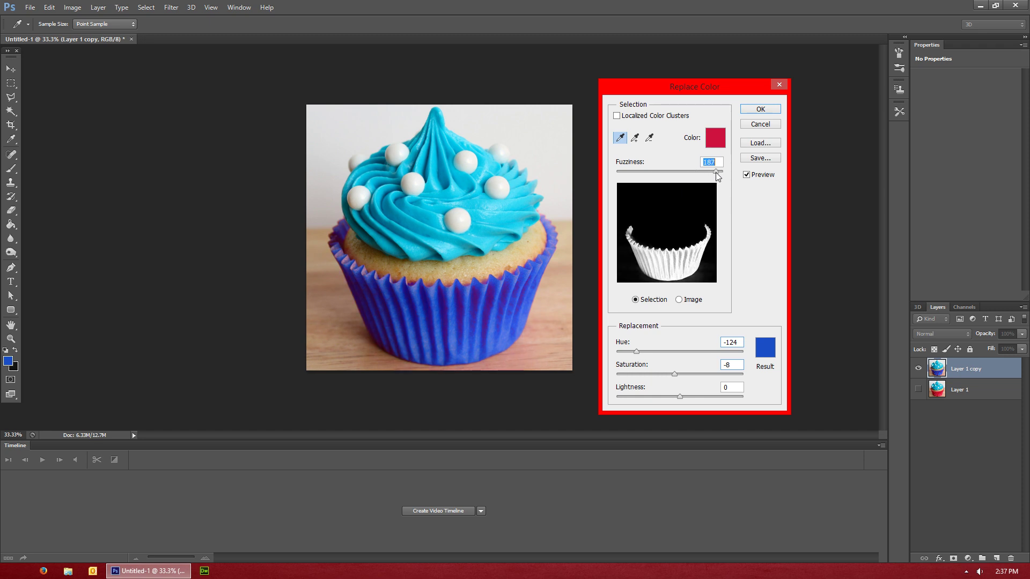
left_click_drag(674, 375, 693, 351)
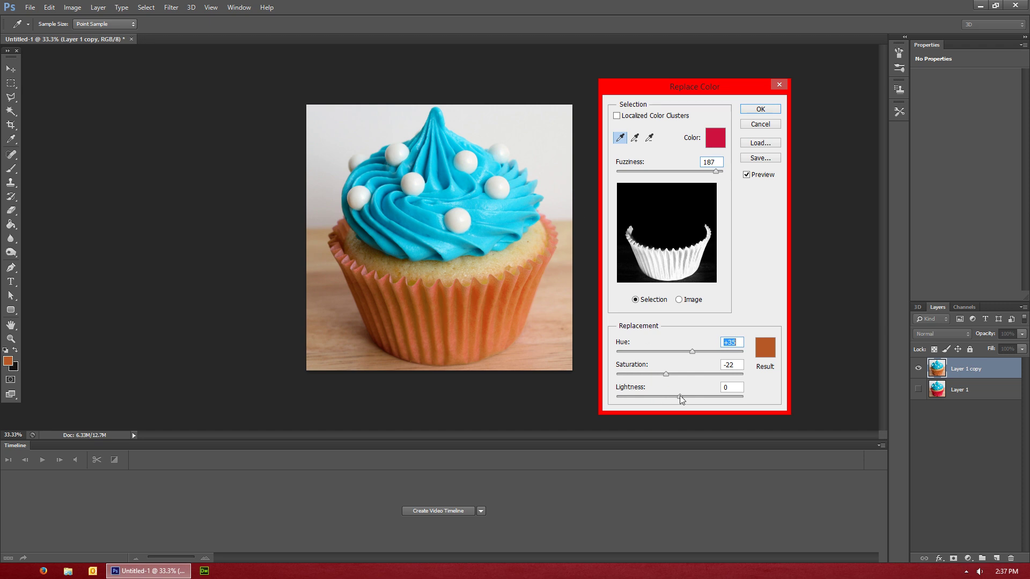
left_click_drag(681, 395, 678, 395)
Apply the orange wrapper recolour and start a new Replace Color for the frosting.
left_click(759, 110)
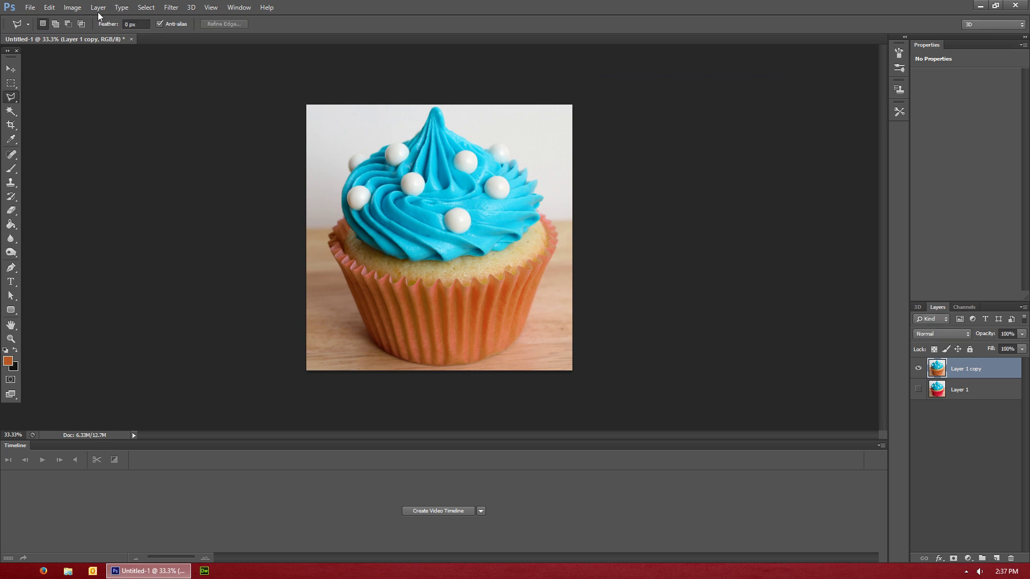
left_click(73, 7)
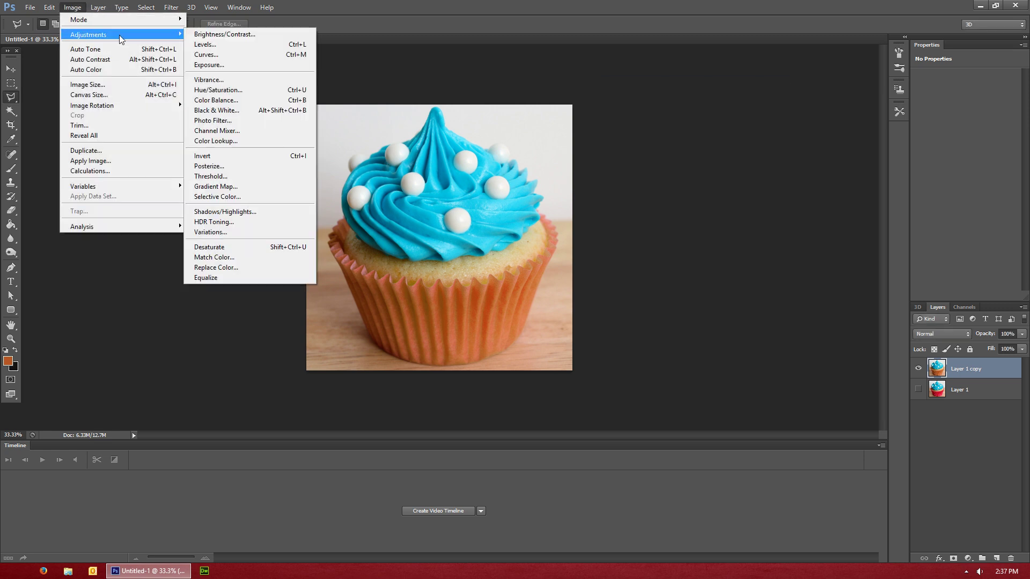
left_click(73, 7)
left_click(73, 7)
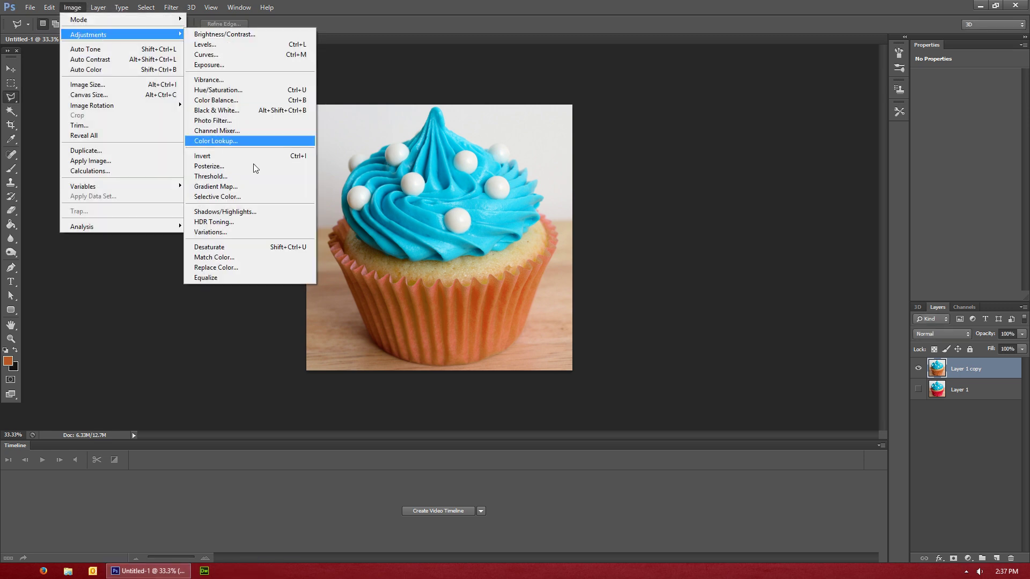
left_click(216, 267)
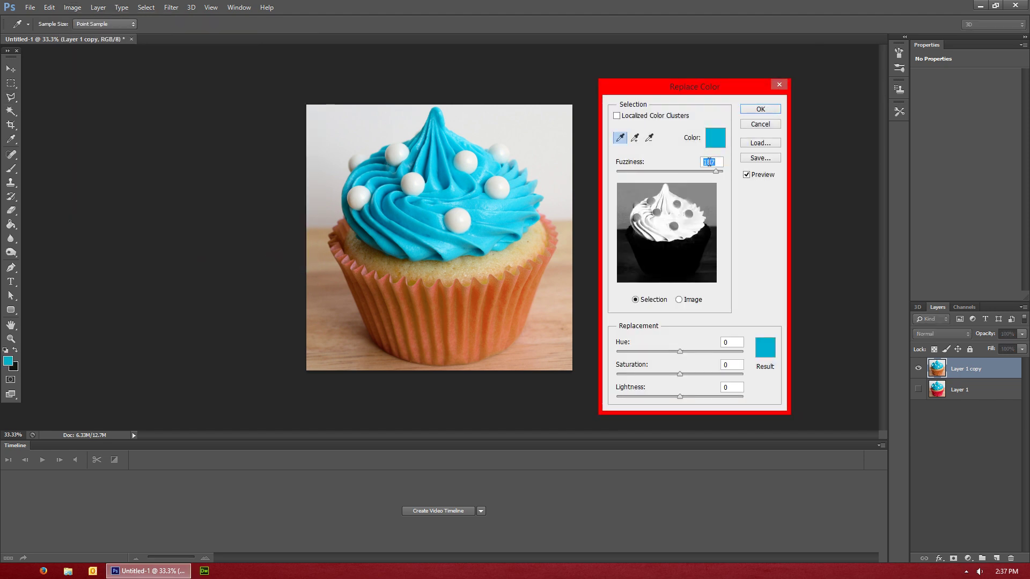
Recolour the blue frosting green with Fuzziness 200 and Hue -64.
mouse_move(716, 171)
left_mouse_down()
mouse_move(687, 172)
mouse_move(722, 171)
left_mouse_up()
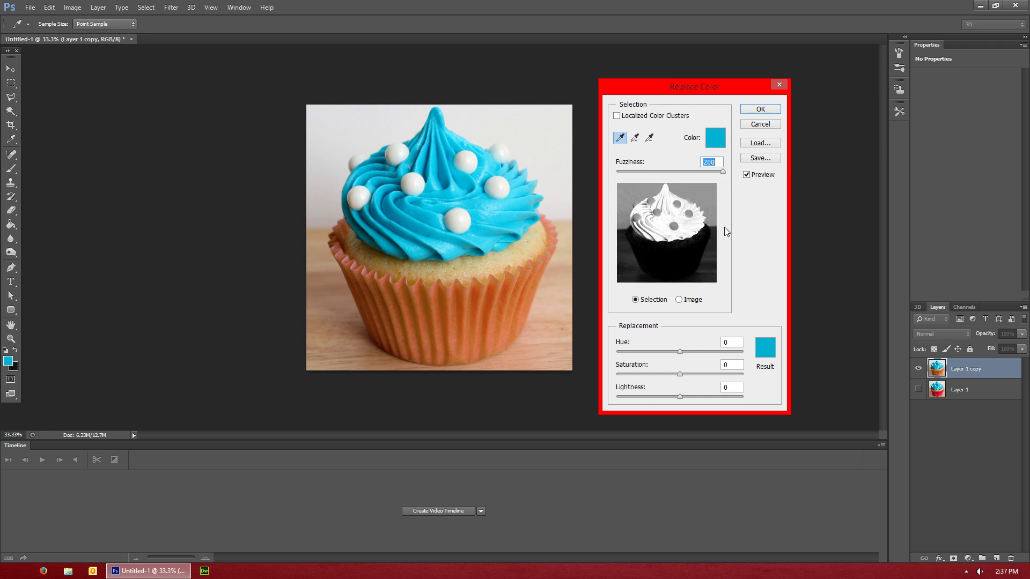
left_click_drag(679, 351, 658, 349)
left_click(760, 109)
key("l")
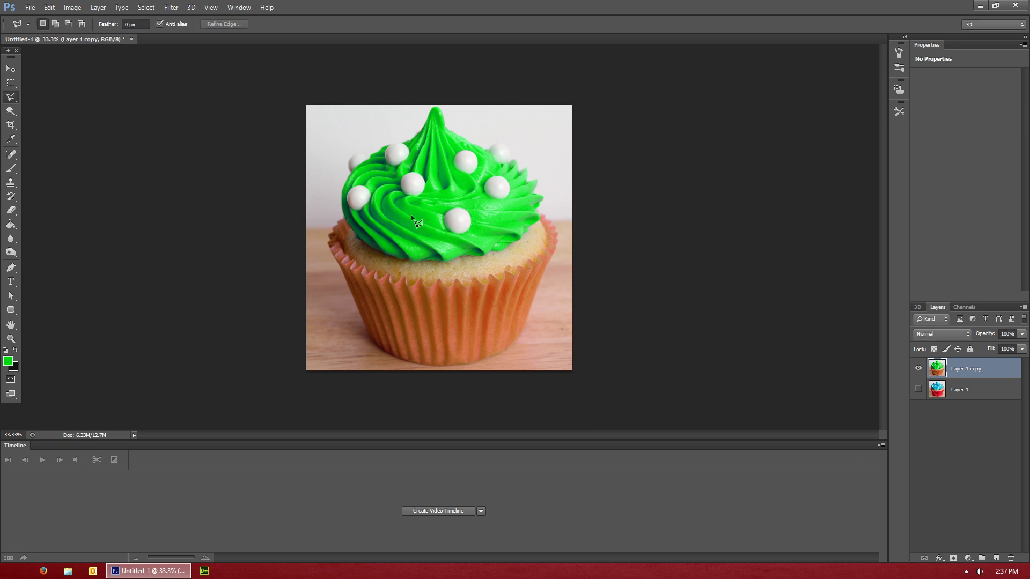
left_click(73, 7)
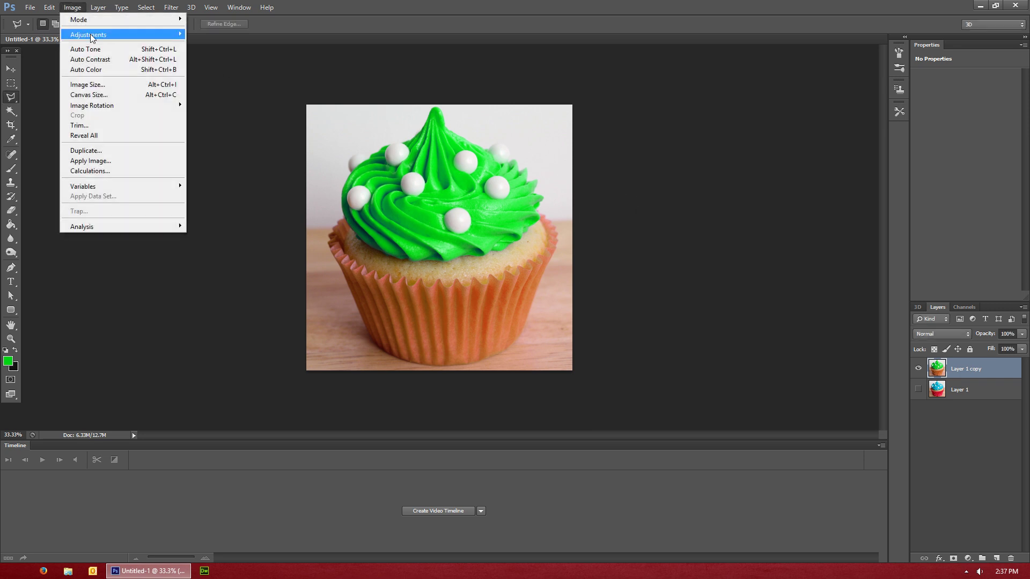
mouse_move(90, 35)
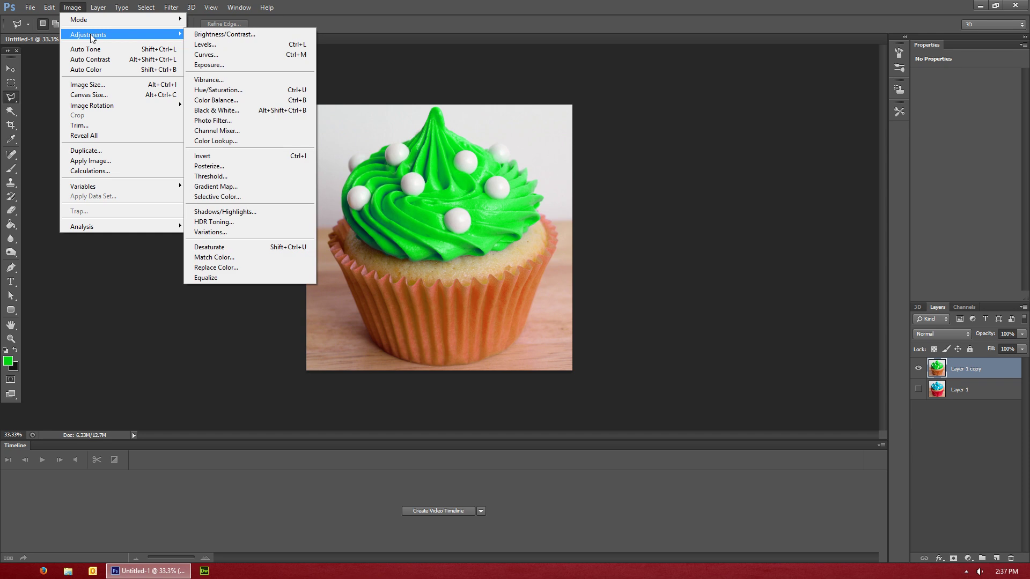
left_click(383, 6)
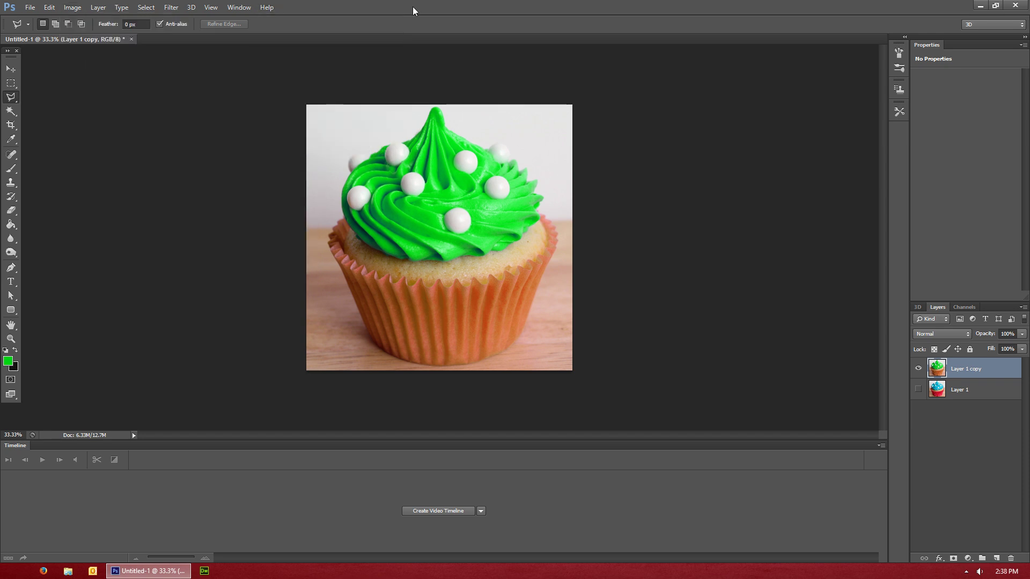